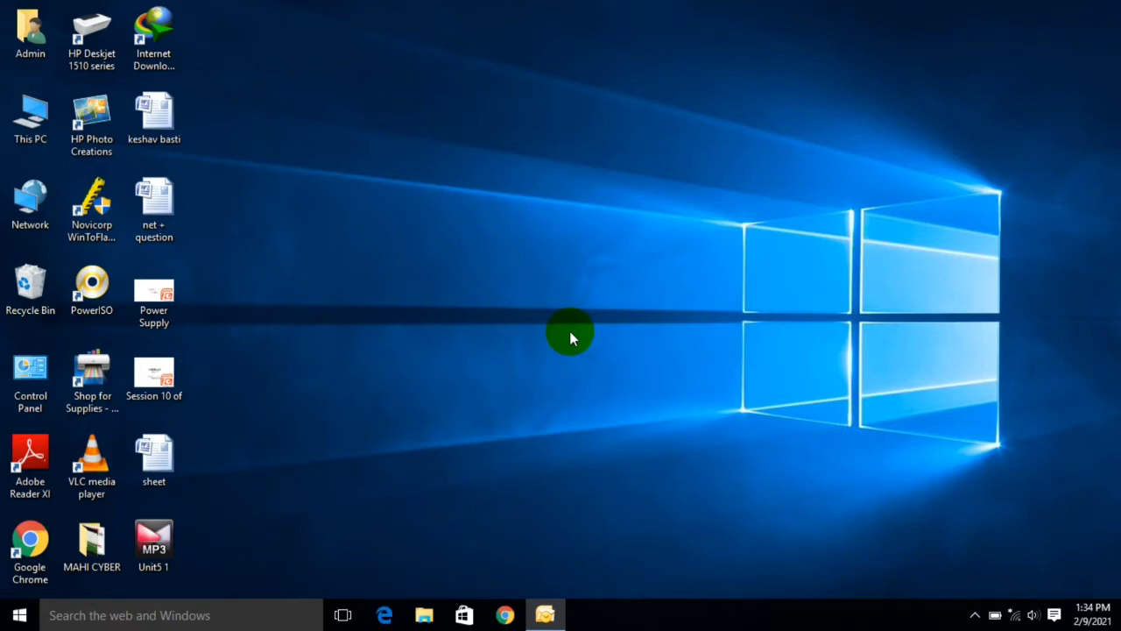
Step: Switch to the Microsoft Outlook calendar window
{"action": "left_click", "coordinate": [552, 618]}
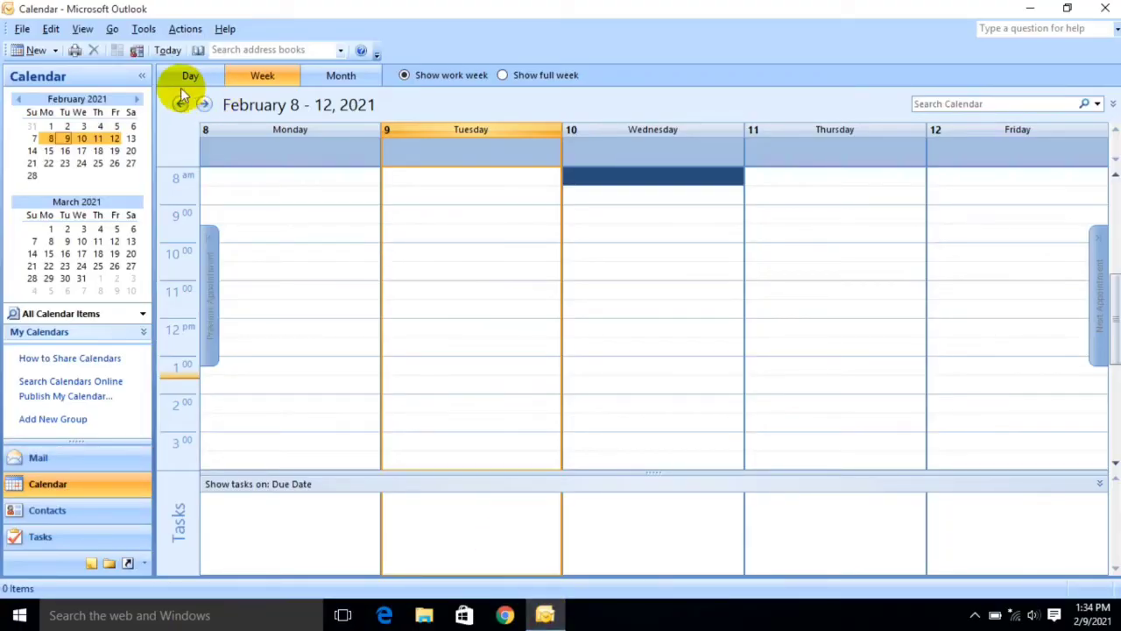
{"action": "left_click", "coordinate": [22, 29]}
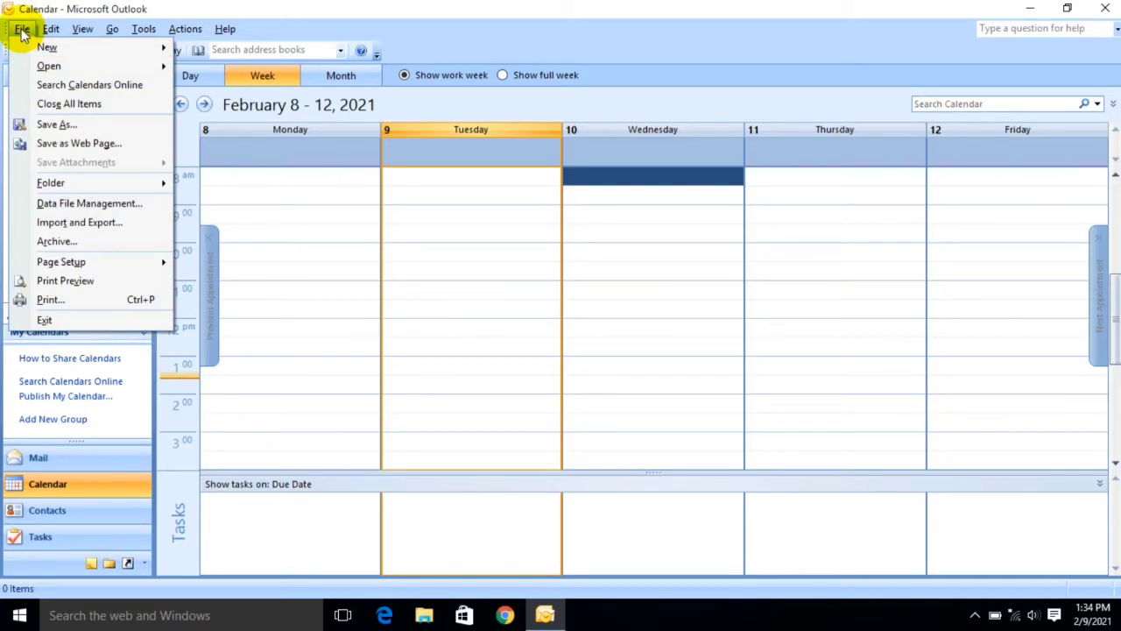
{"action": "mouse_move", "coordinate": [55, 45]}
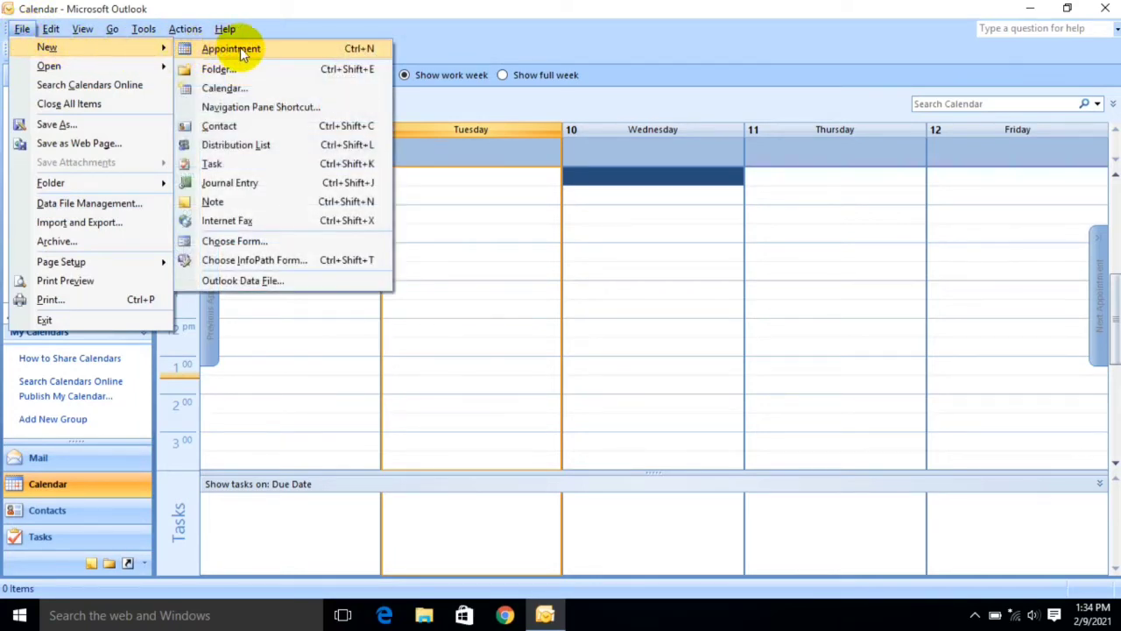
{"action": "left_click", "coordinate": [277, 49]}
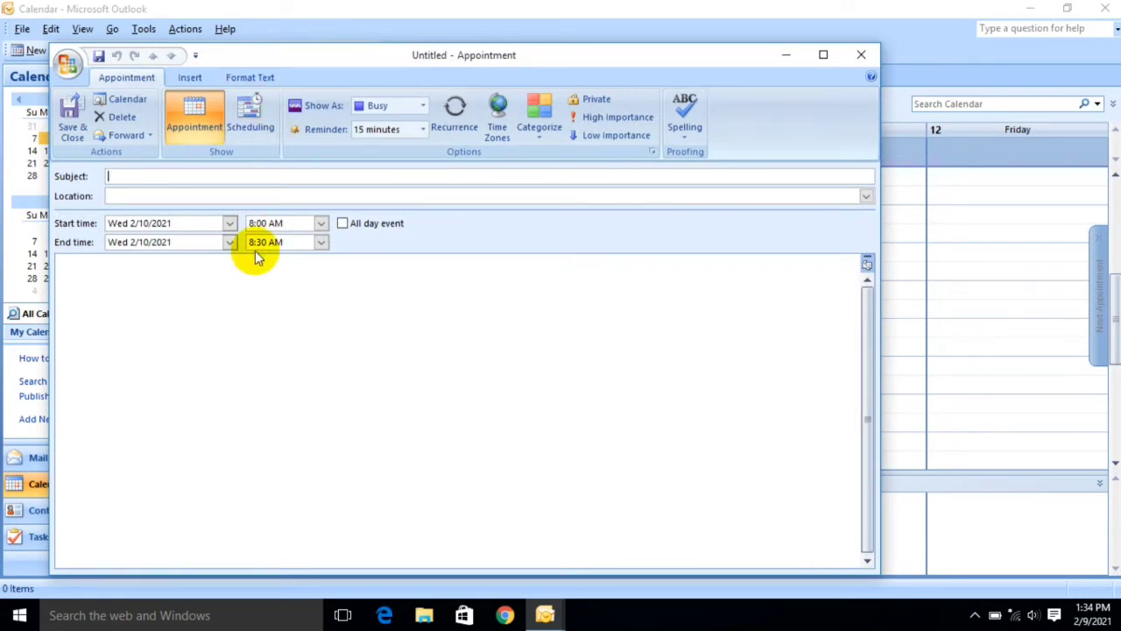
{"action": "left_click", "coordinate": [866, 55]}
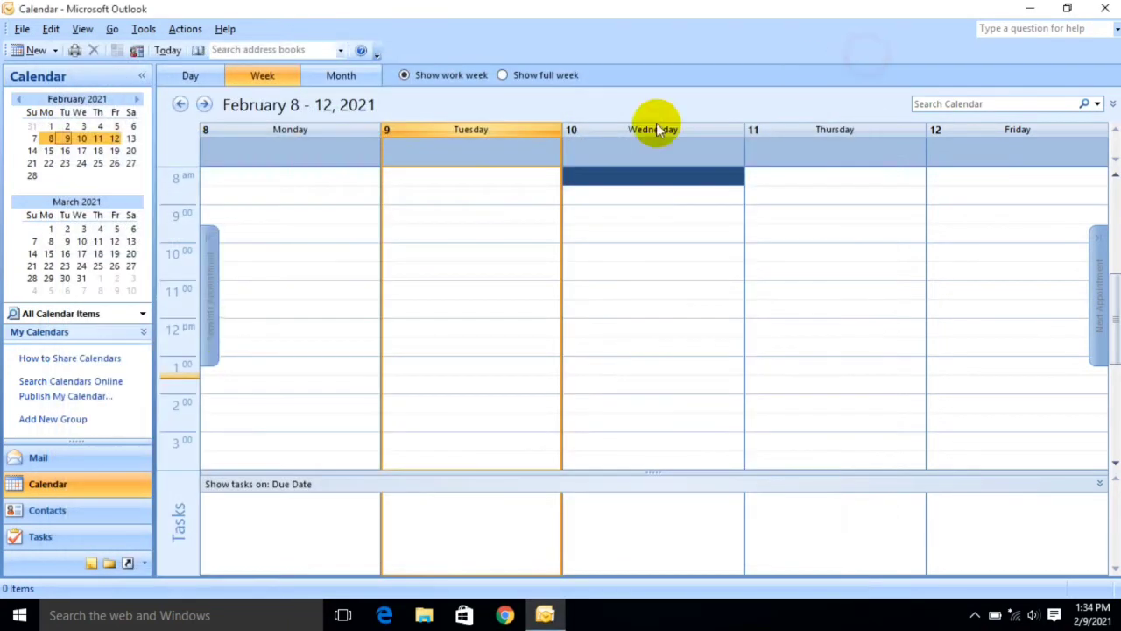
{"action": "left_click", "coordinate": [33, 457]}
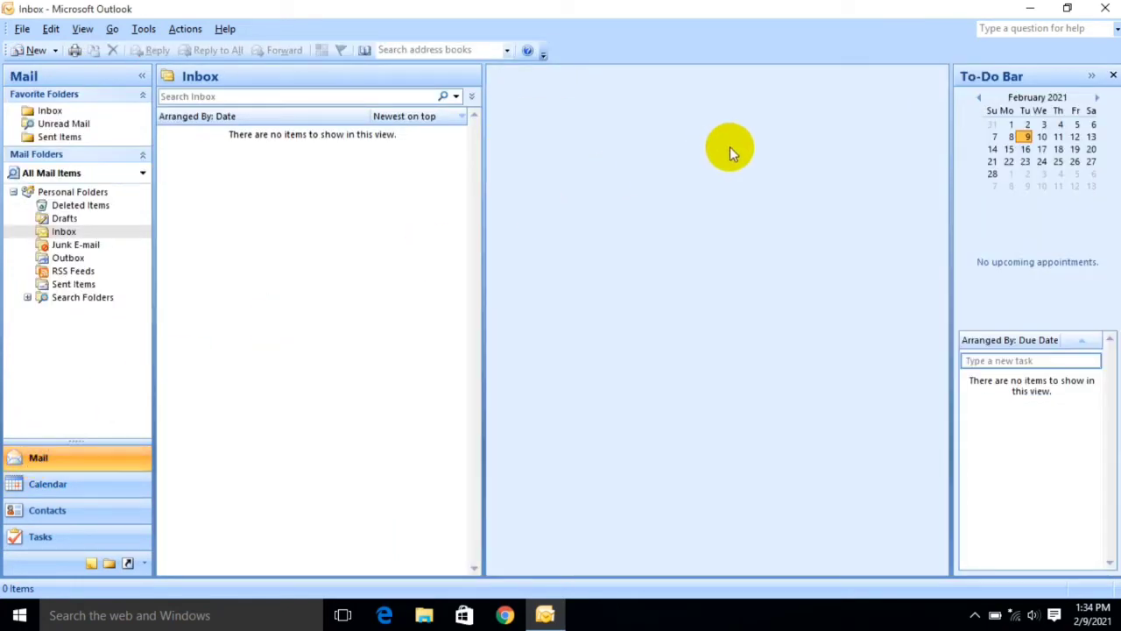
{"action": "left_click", "coordinate": [41, 488]}
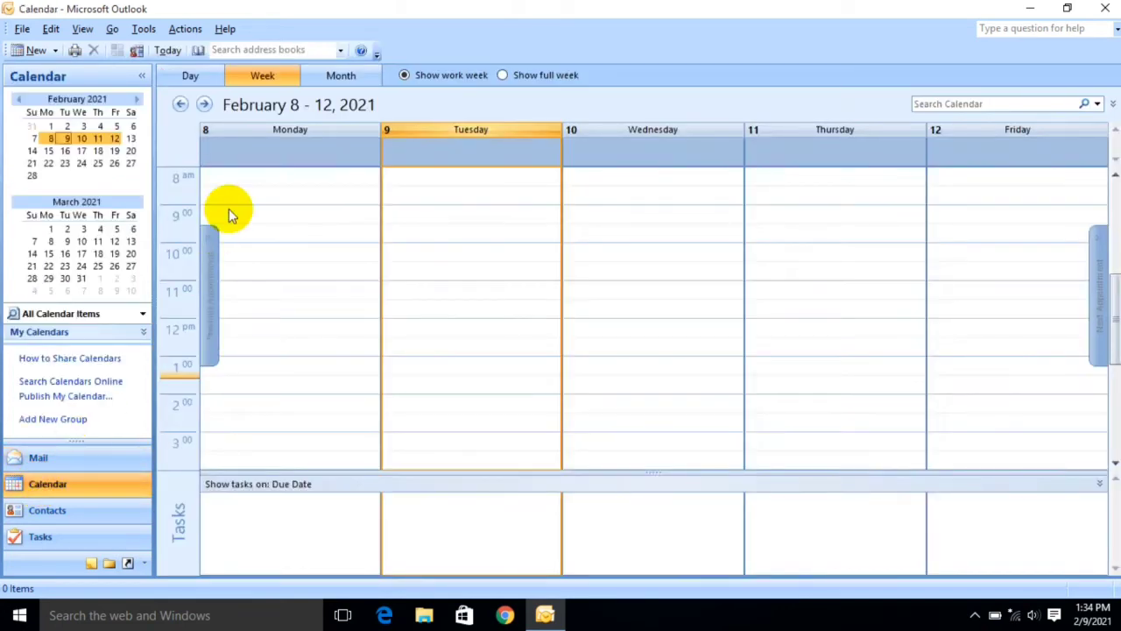
Step: Show February 11, 2021 in the calendar's day view and start a new appointment in the 8:00 AM slot
{"action": "left_click", "coordinate": [191, 79]}
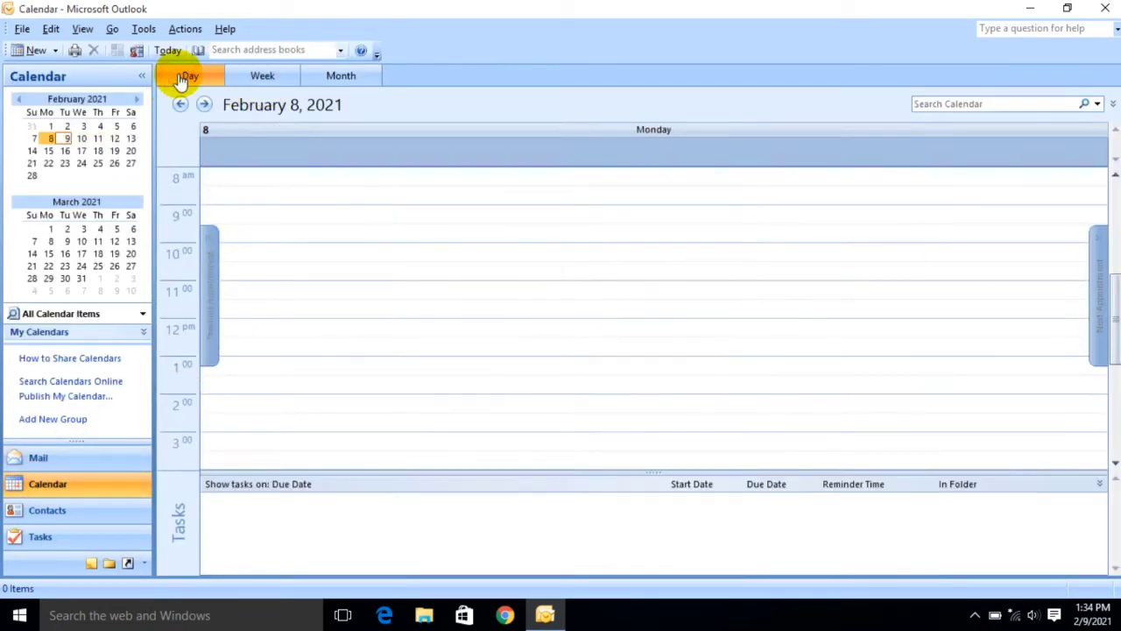
{"action": "left_click", "coordinate": [81, 140]}
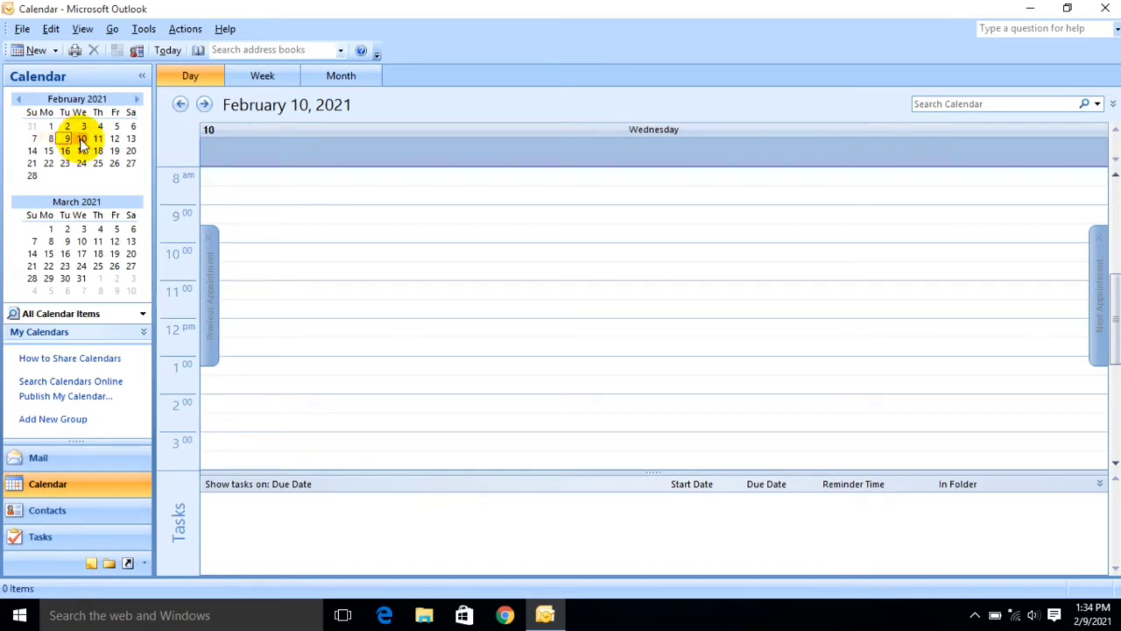
{"action": "left_click", "coordinate": [98, 140]}
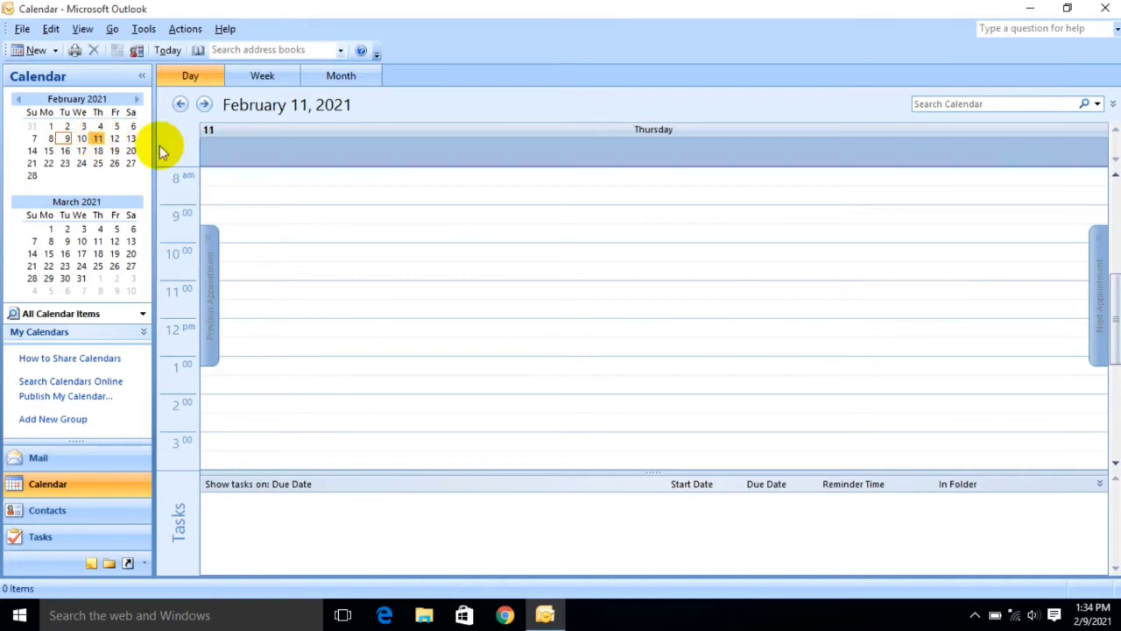
{"action": "right_click", "coordinate": [372, 184]}
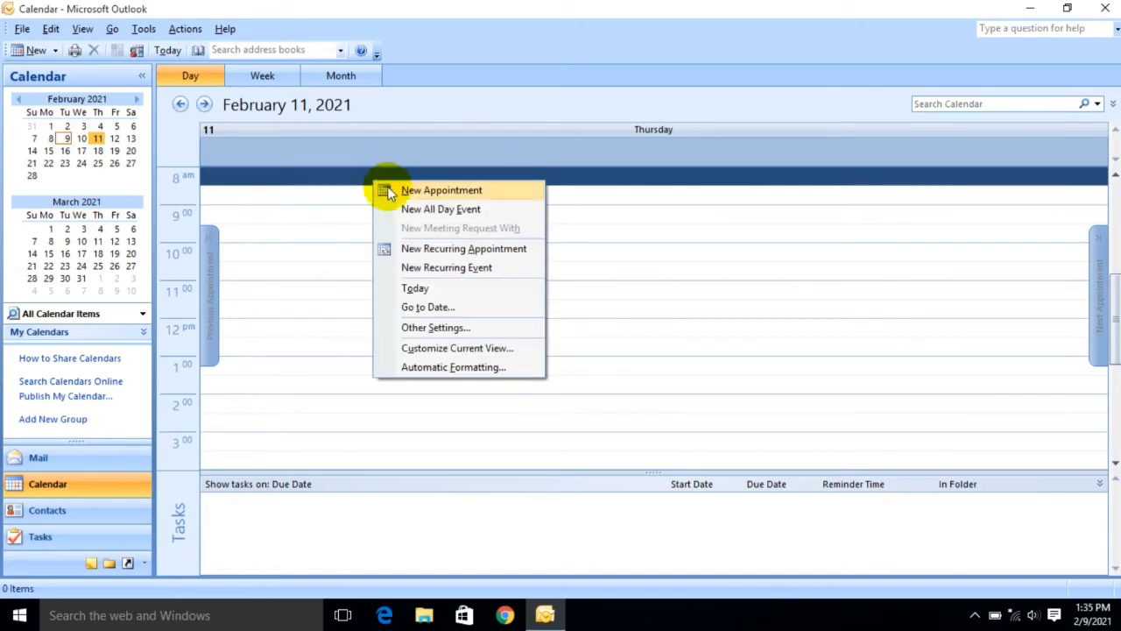
{"action": "left_click", "coordinate": [391, 189]}
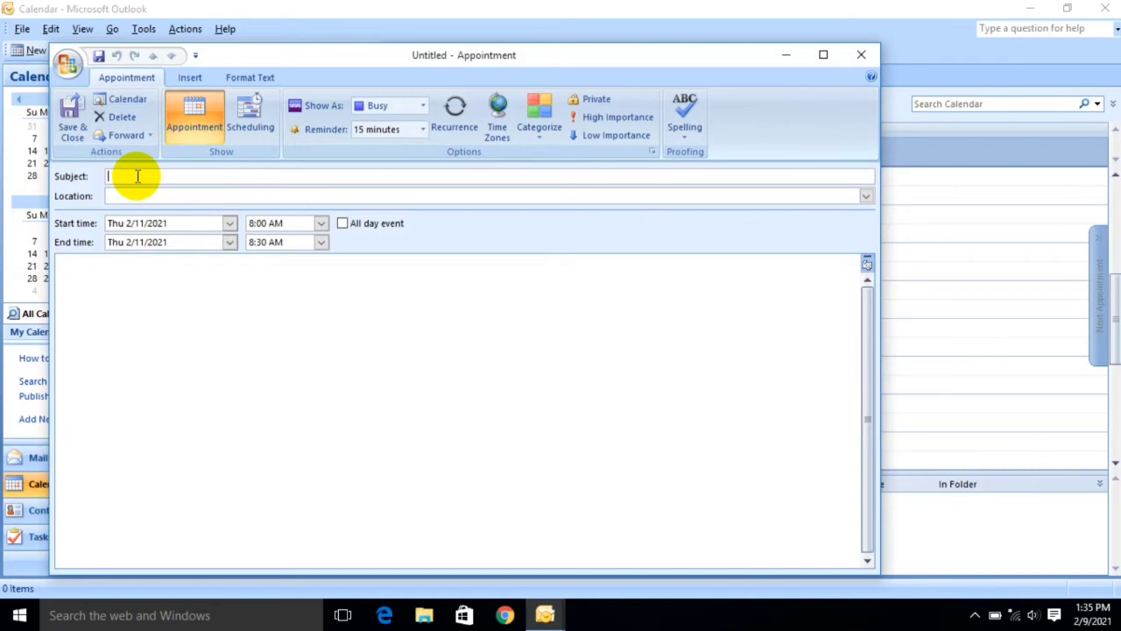
Step: Enter "Lunch with the Boss" as the appointment's subject and "GZB" as its location
{"action": "type", "text": "Lu"}
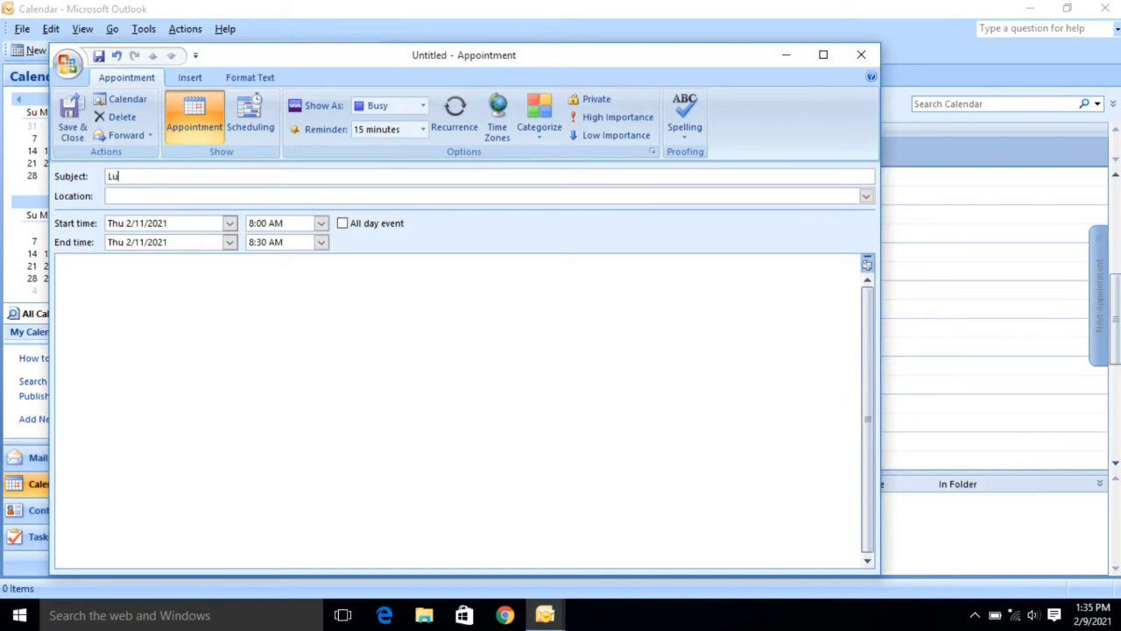
{"action": "type", "text": "nch with"}
{"action": "type", "text": " Boss"}
{"action": "key", "text": "Left"}
{"action": "key", "text": "Left"}
{"action": "key", "text": "Left"}
{"action": "key", "text": "Left"}
{"action": "type", "text": "the"}
{"action": "key", "text": "Delete"}
{"action": "left_click", "coordinate": [122, 196]}
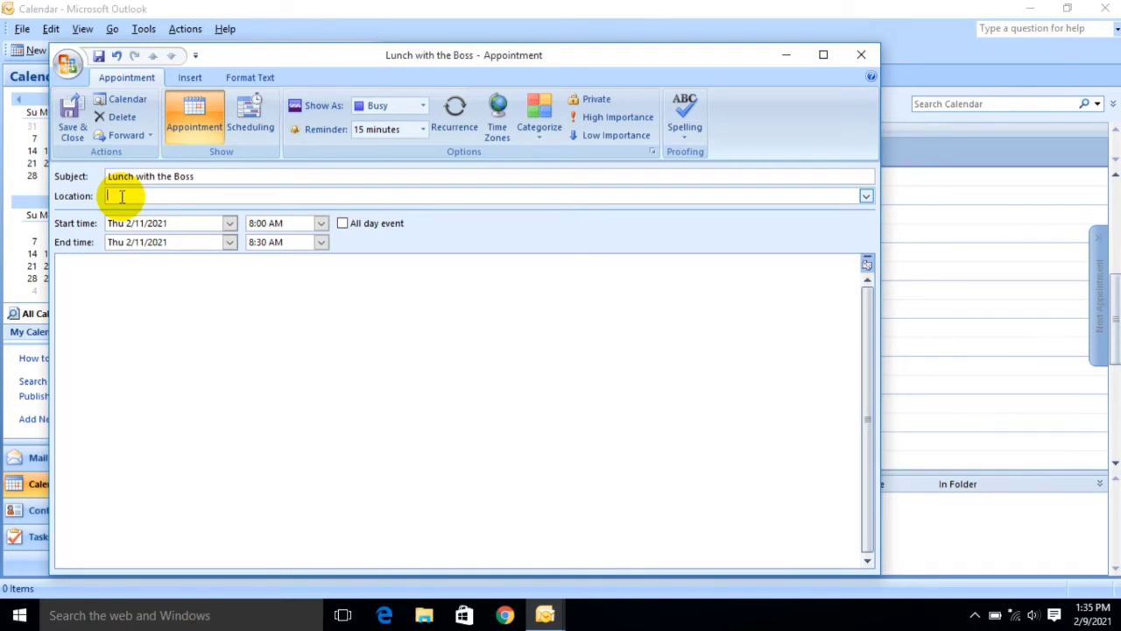
{"action": "type", "text": "GZB"}
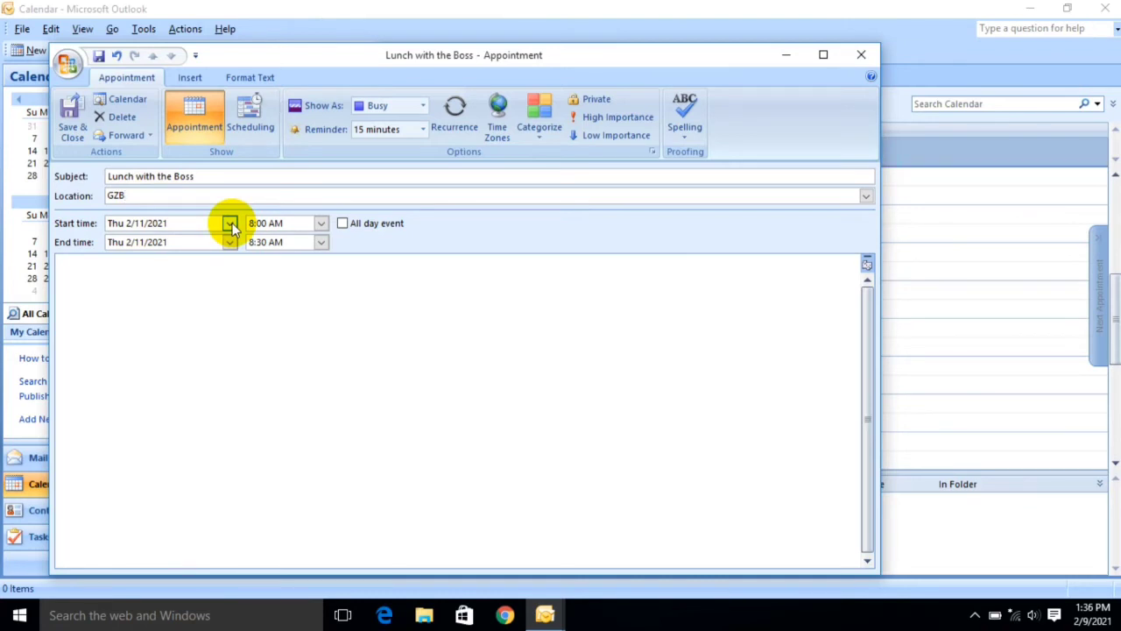
Step: Set the appointment's start time to 12:00 PM and its end time to 1:00 PM
{"action": "left_click", "coordinate": [230, 225]}
{"action": "left_click", "coordinate": [230, 225]}
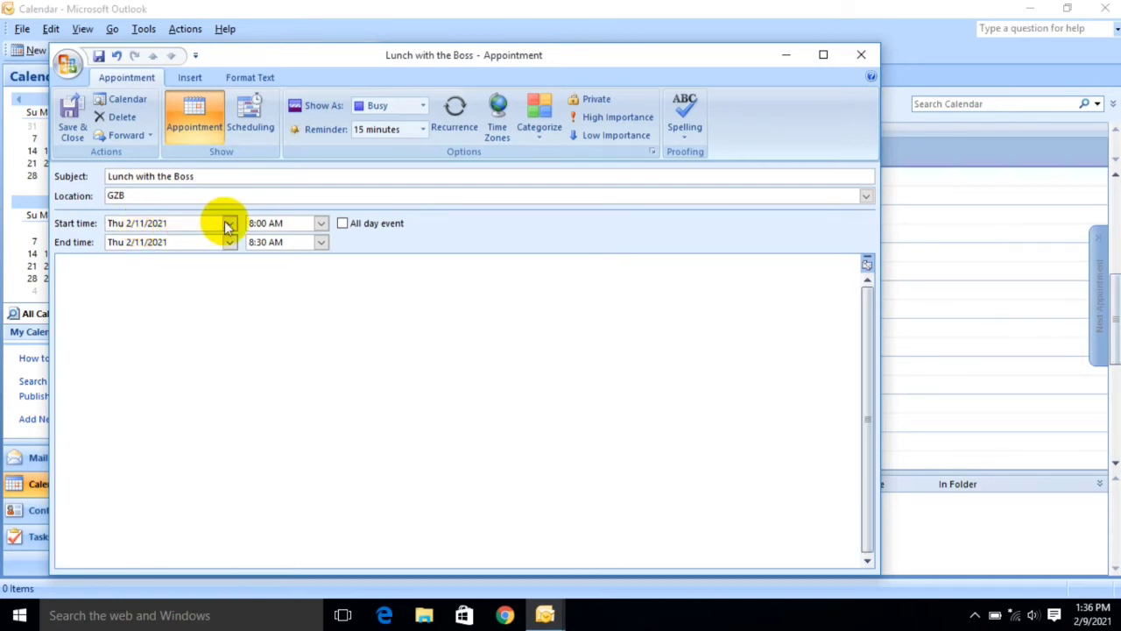
{"action": "left_click", "coordinate": [321, 223]}
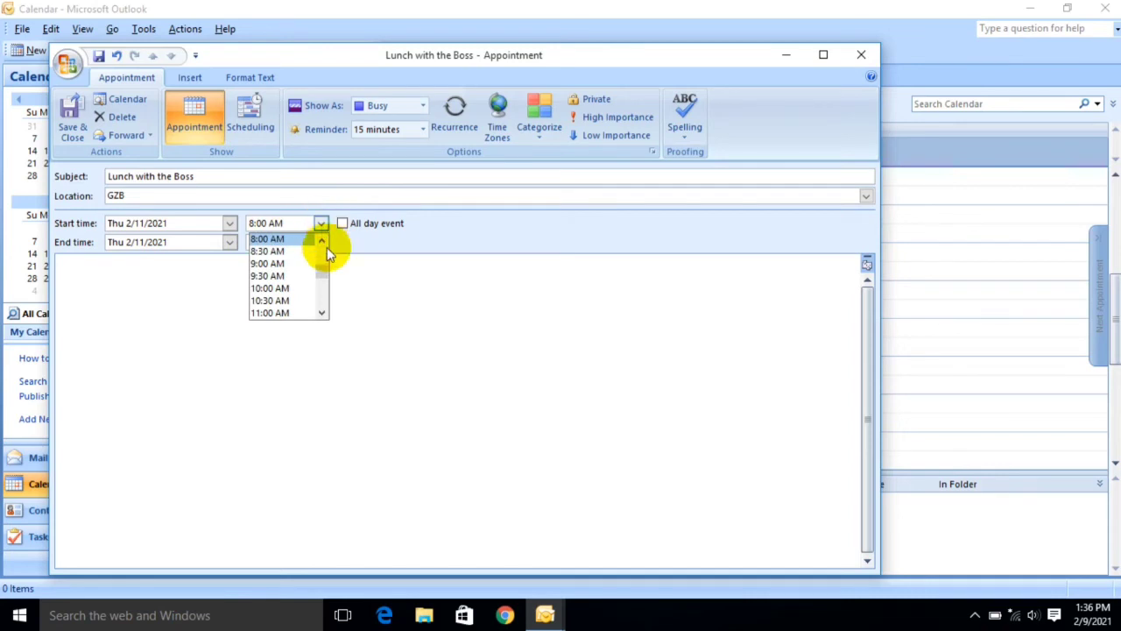
{"action": "left_click", "coordinate": [322, 313]}
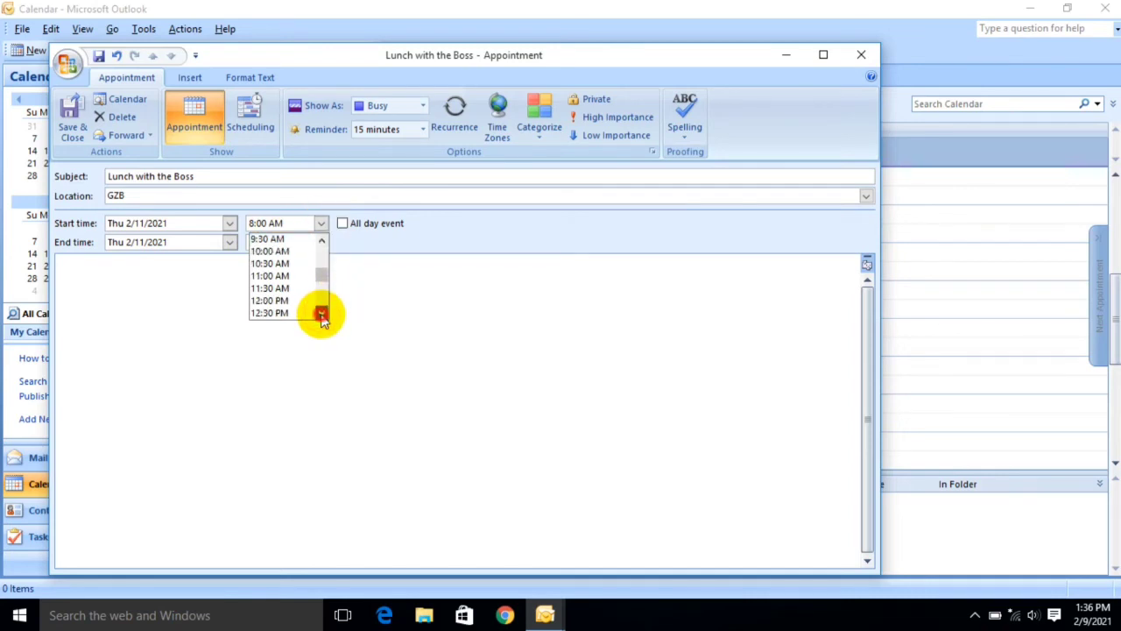
{"action": "left_click", "coordinate": [321, 315]}
{"action": "left_click", "coordinate": [322, 315]}
{"action": "left_click", "coordinate": [322, 315]}
{"action": "left_click", "coordinate": [322, 314]}
{"action": "left_click", "coordinate": [321, 315]}
{"action": "left_click", "coordinate": [322, 315]}
{"action": "left_click", "coordinate": [322, 315]}
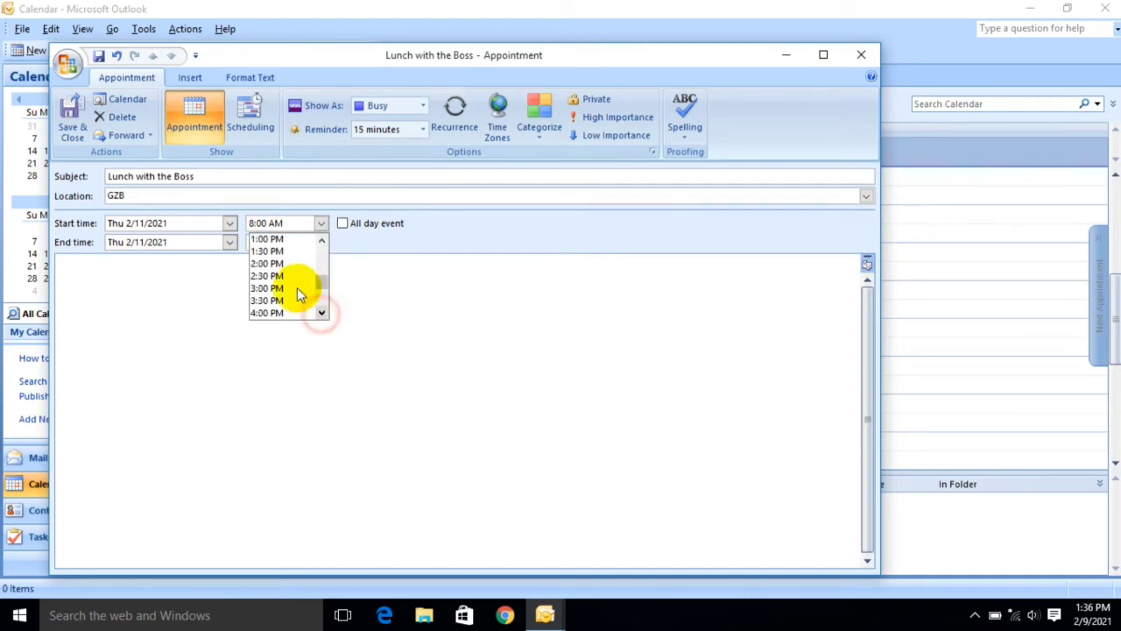
{"action": "left_click", "coordinate": [323, 240]}
{"action": "left_click", "coordinate": [323, 240]}
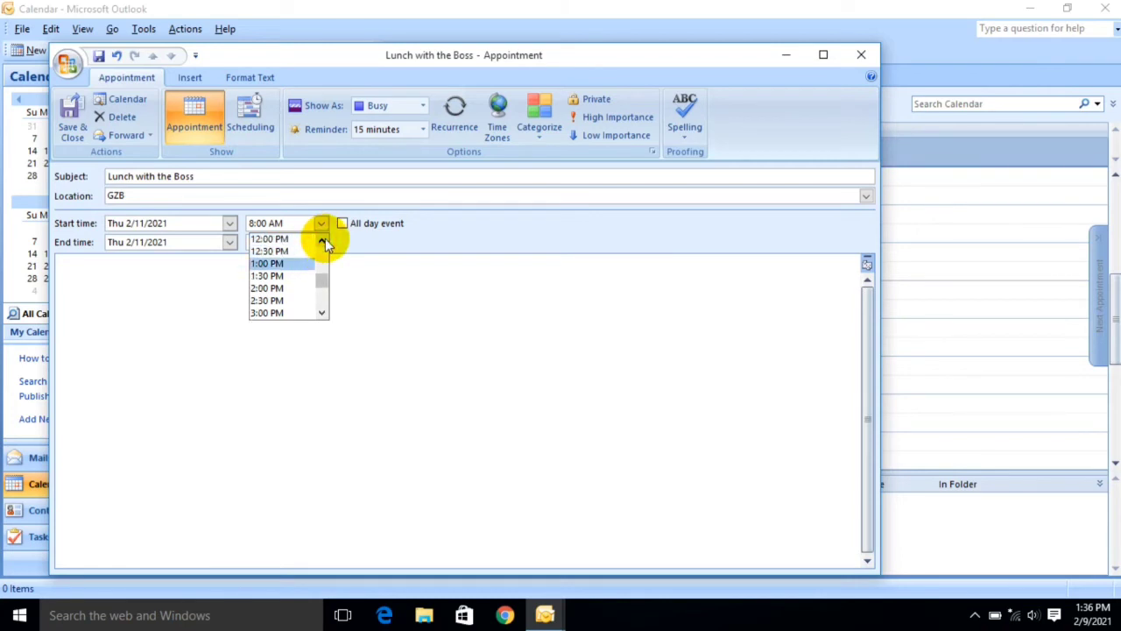
{"action": "left_click", "coordinate": [287, 238]}
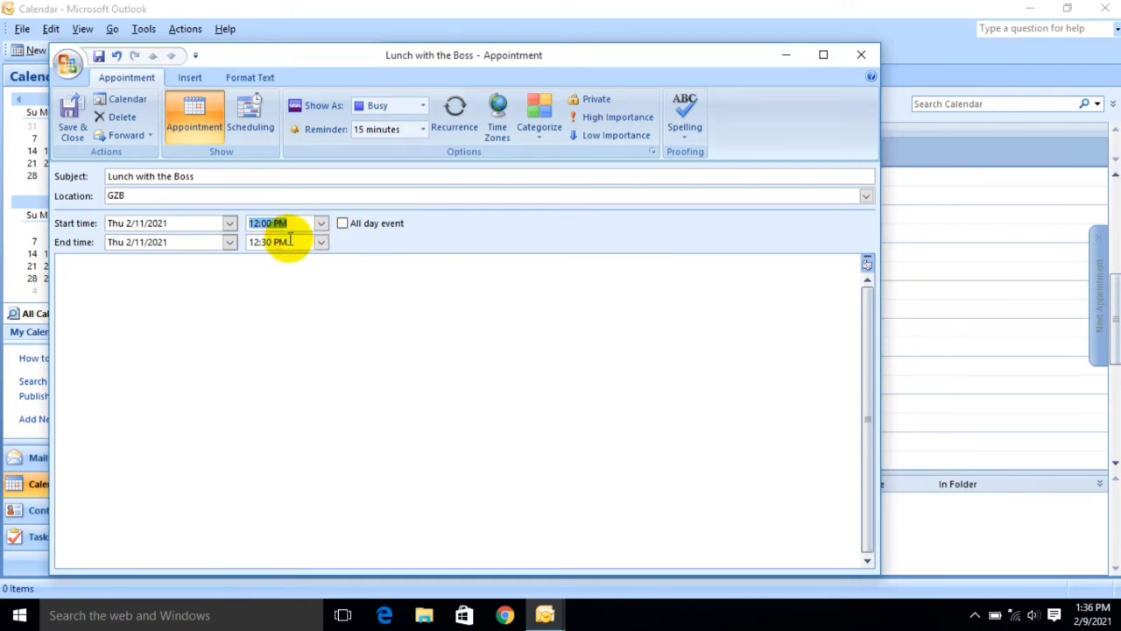
{"action": "left_click", "coordinate": [321, 244]}
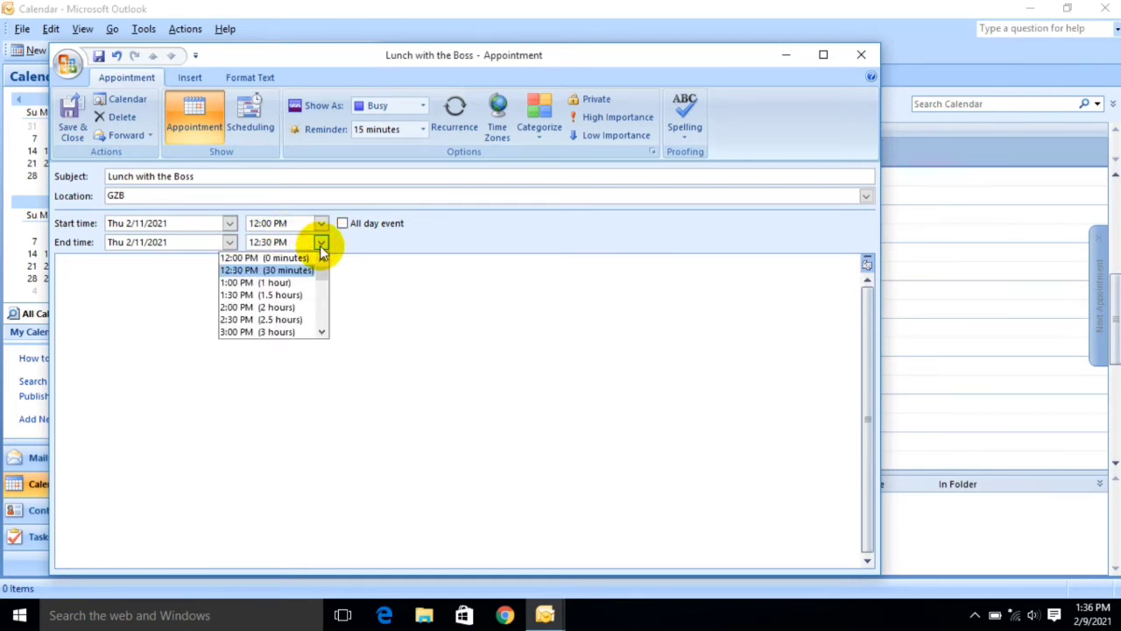
{"action": "left_click", "coordinate": [269, 284]}
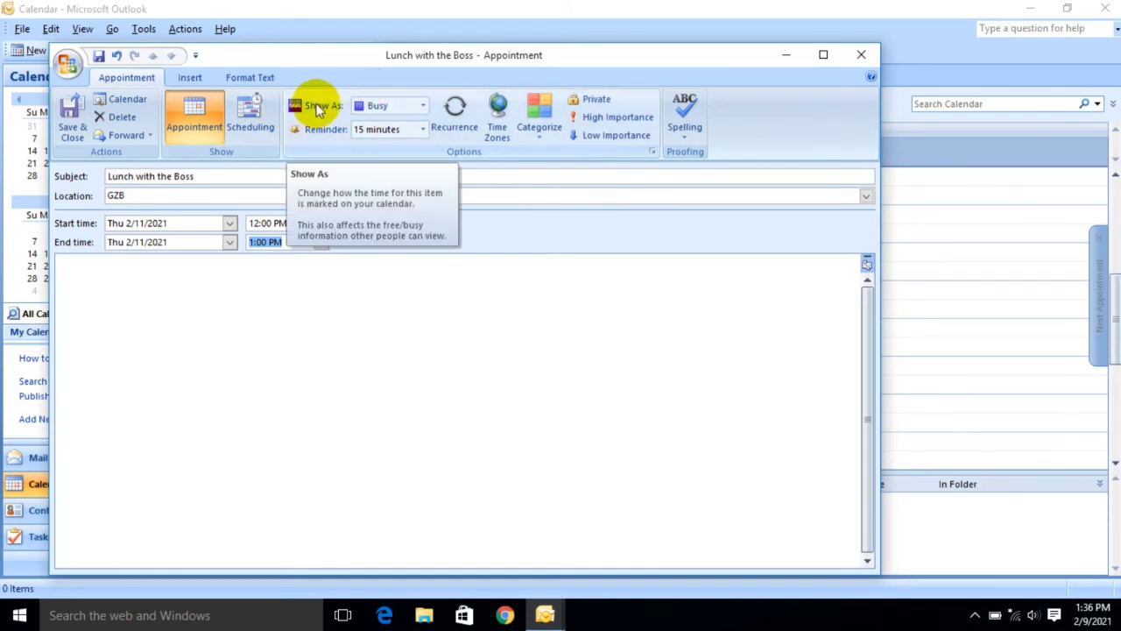
Step: Mark the appointment's time as Busy and set its reminder to 1 hour
{"action": "left_click", "coordinate": [424, 107]}
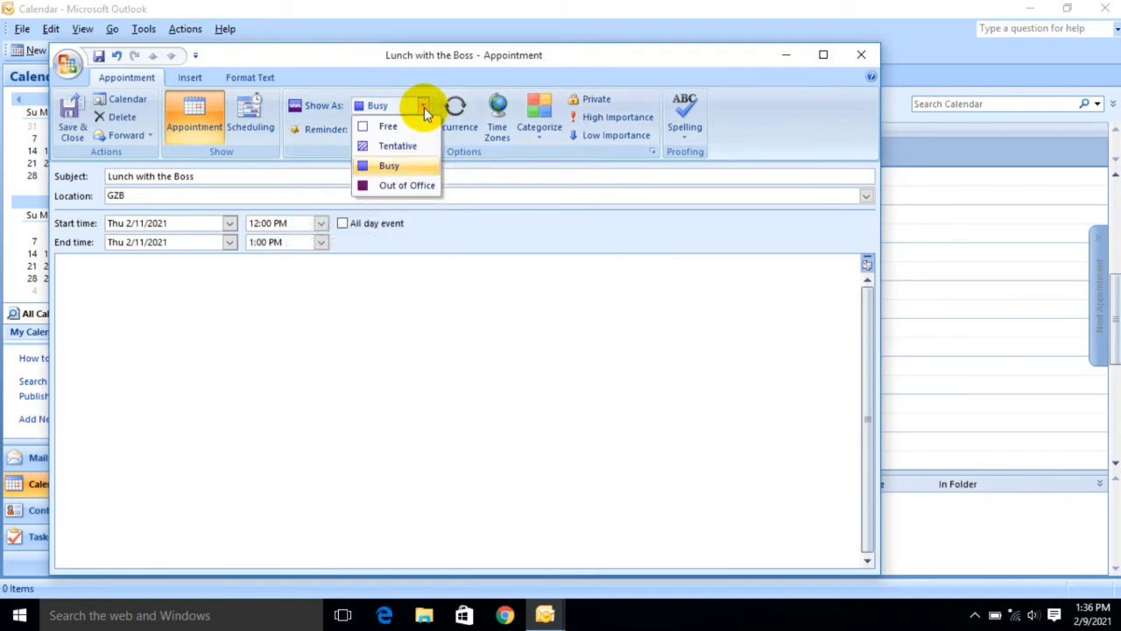
{"action": "left_click", "coordinate": [384, 164]}
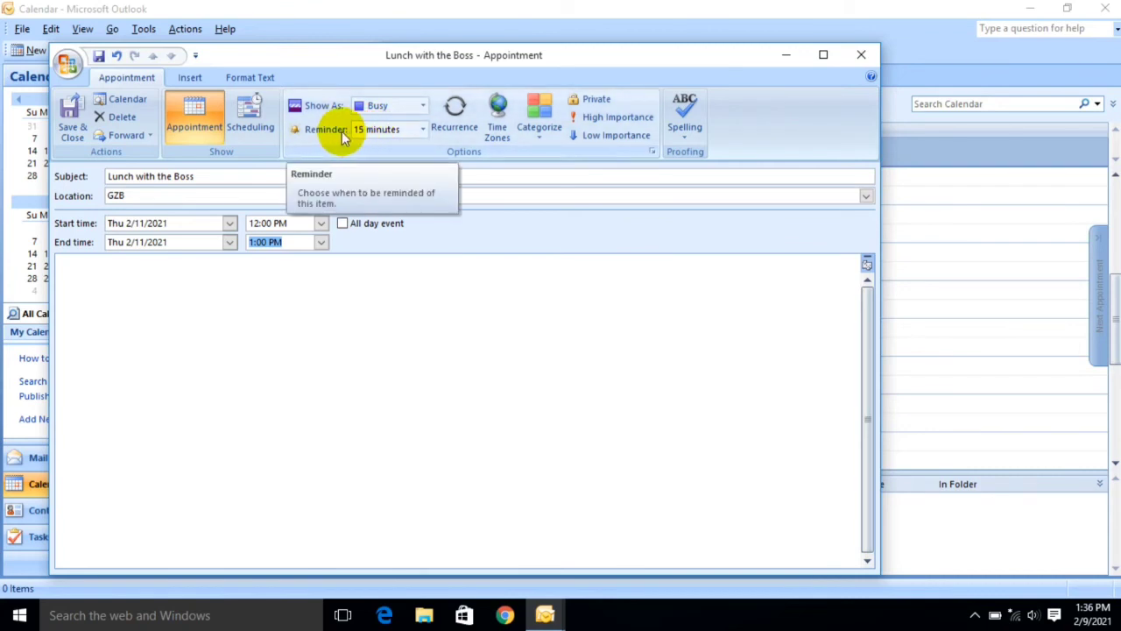
{"action": "left_click", "coordinate": [424, 129]}
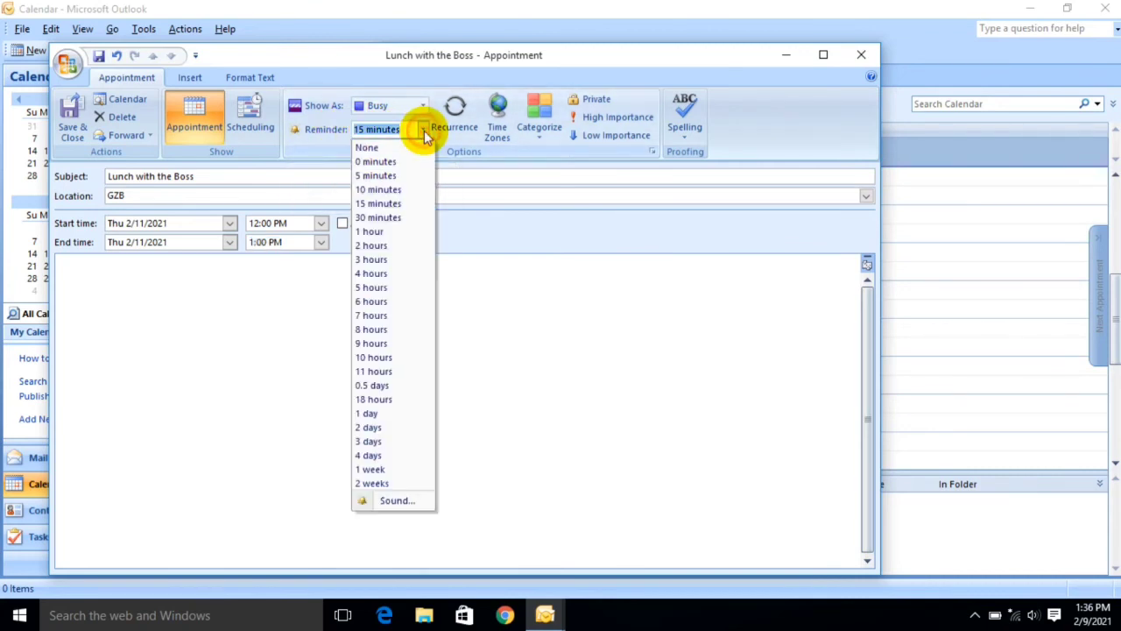
{"action": "left_click", "coordinate": [372, 232]}
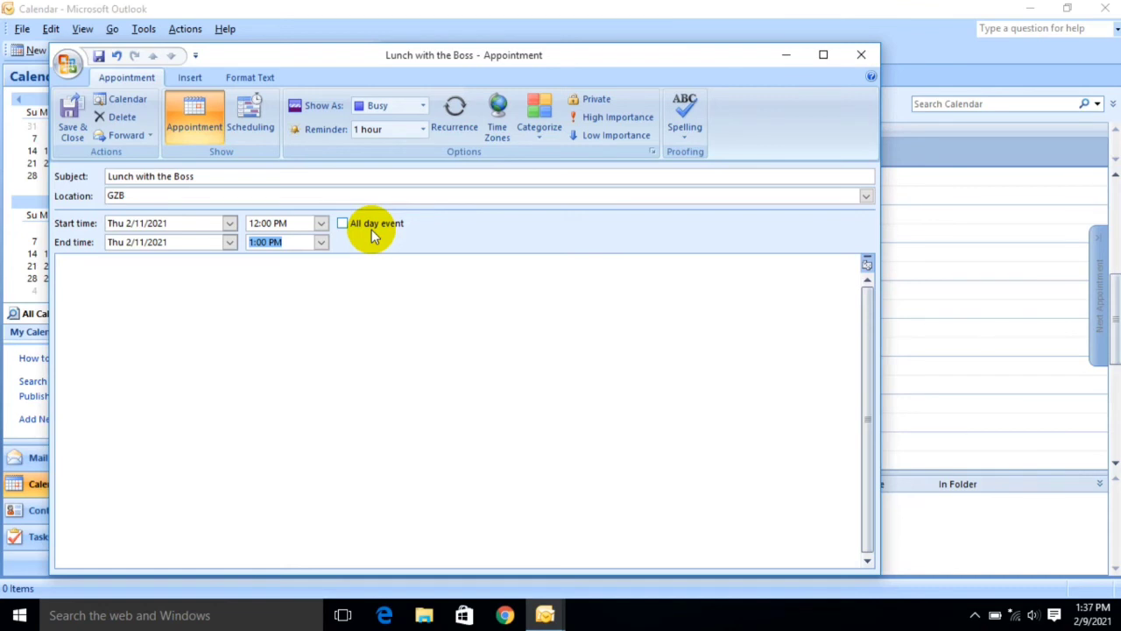
Step: Fill the appointment's body with one line of repeated capital A's as placeholder text
{"action": "left_click", "coordinate": [173, 288]}
{"action": "type", "text": "AAAAAAAAAAAAAAAAAAAAAAAAAAA"}
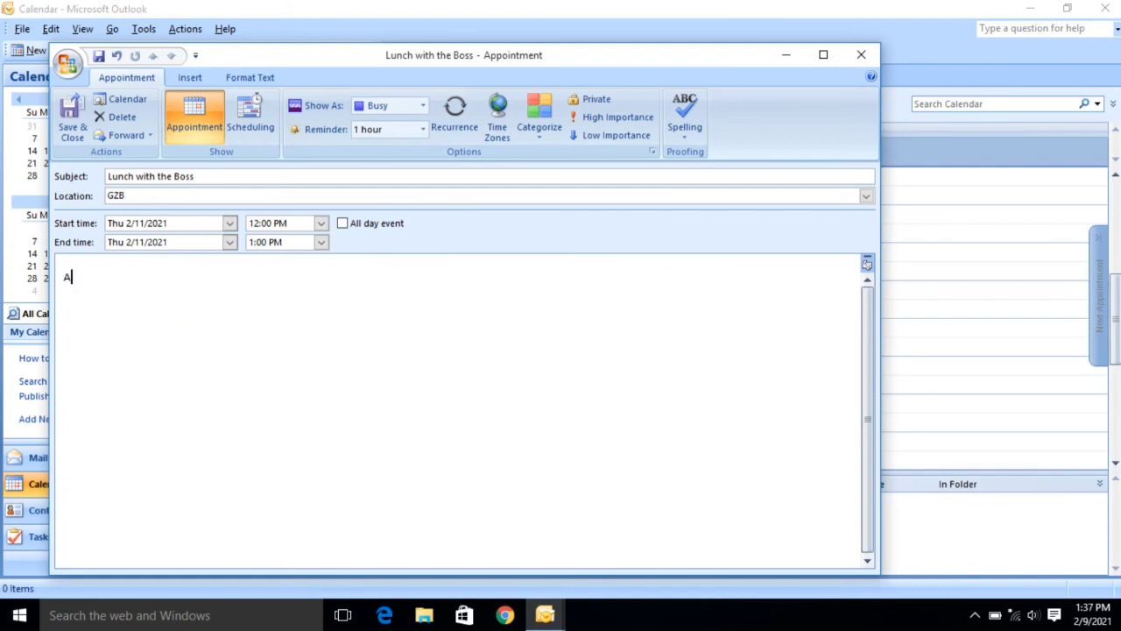
{"action": "type", "text": "AAAAAAAAAAAAAAAAAA"}
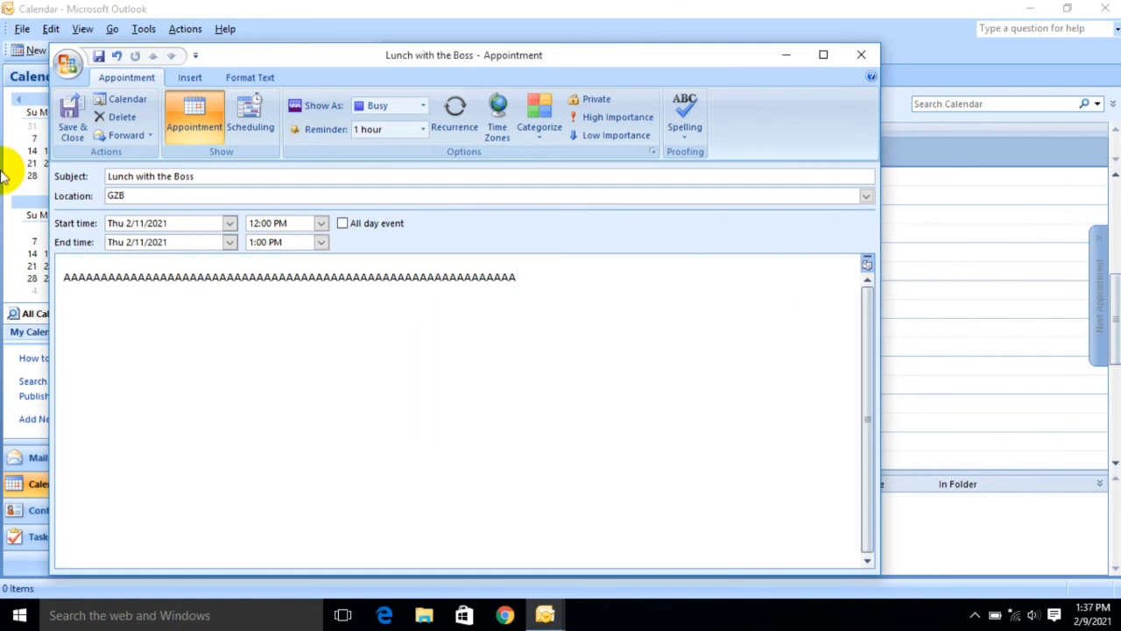
Step: Save and close the lunch appointment and switch to the Mail view
{"action": "left_click", "coordinate": [72, 130]}
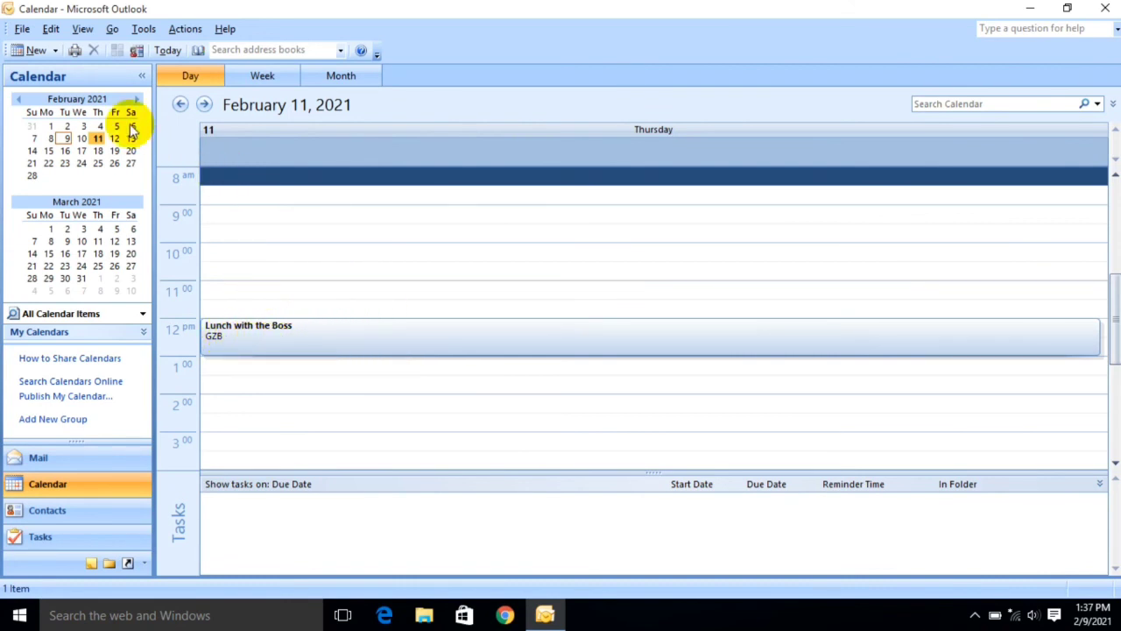
{"action": "left_click", "coordinate": [37, 459]}
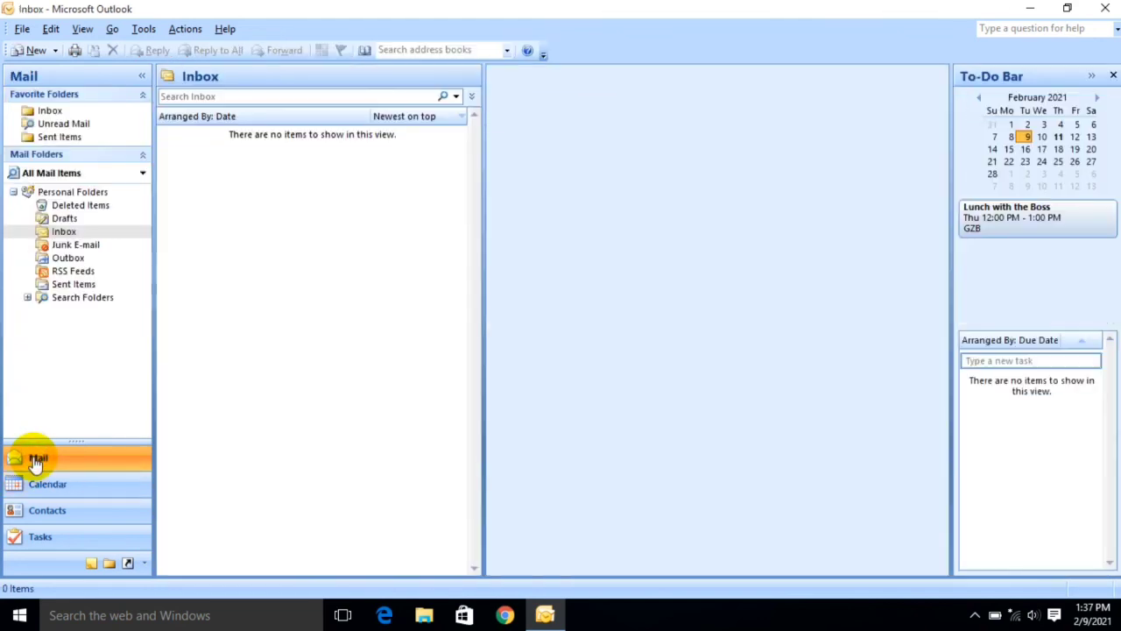